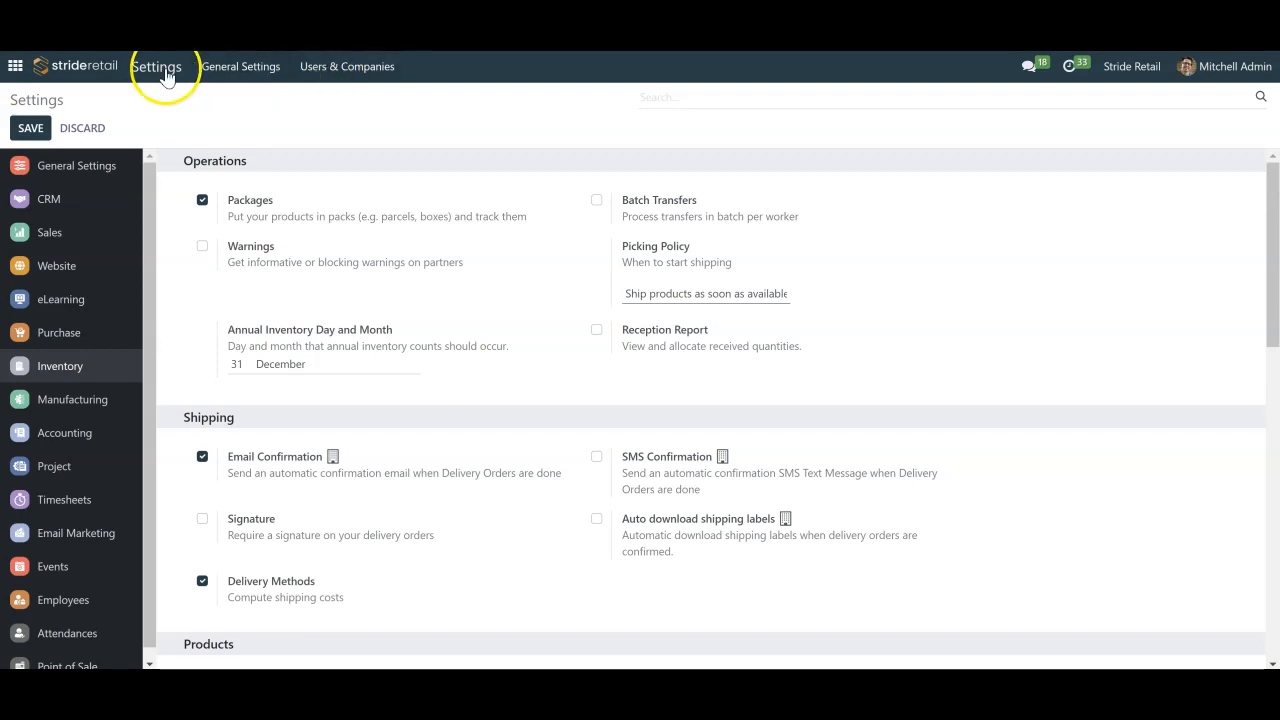
Open the configuration settings of the Inventory app
click(15, 66)
click(338, 527)
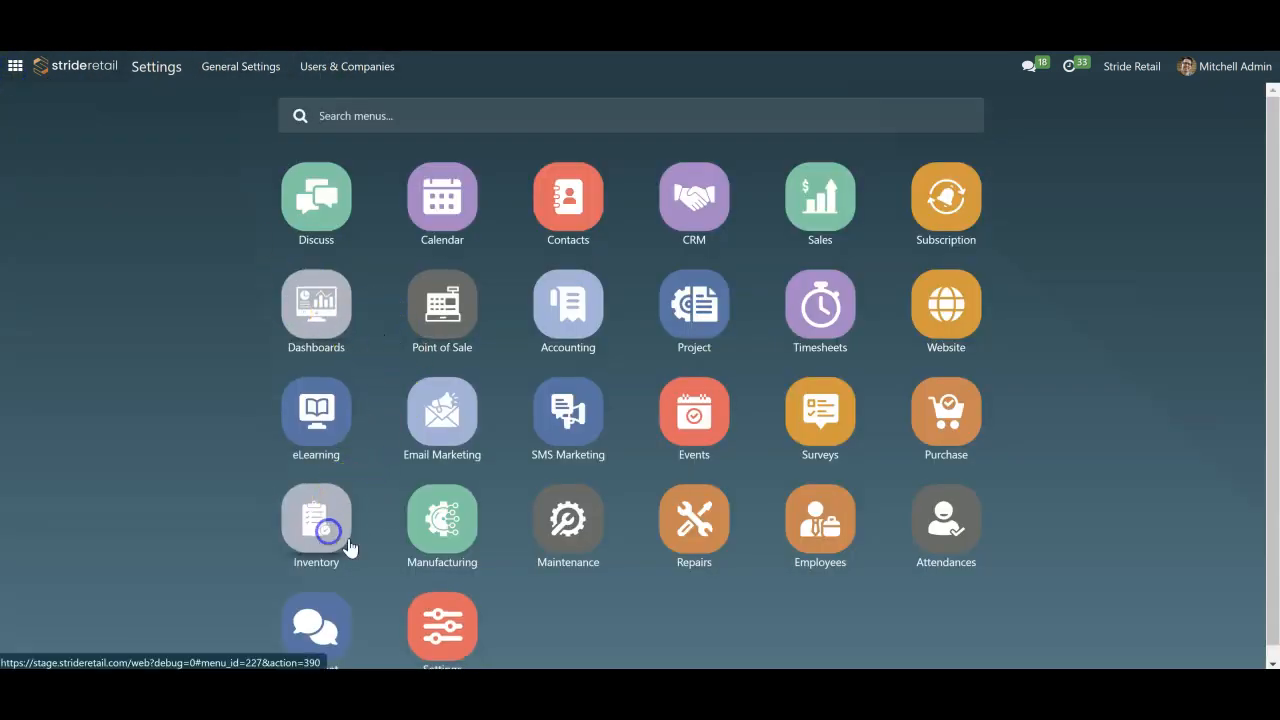
click(522, 70)
click(514, 100)
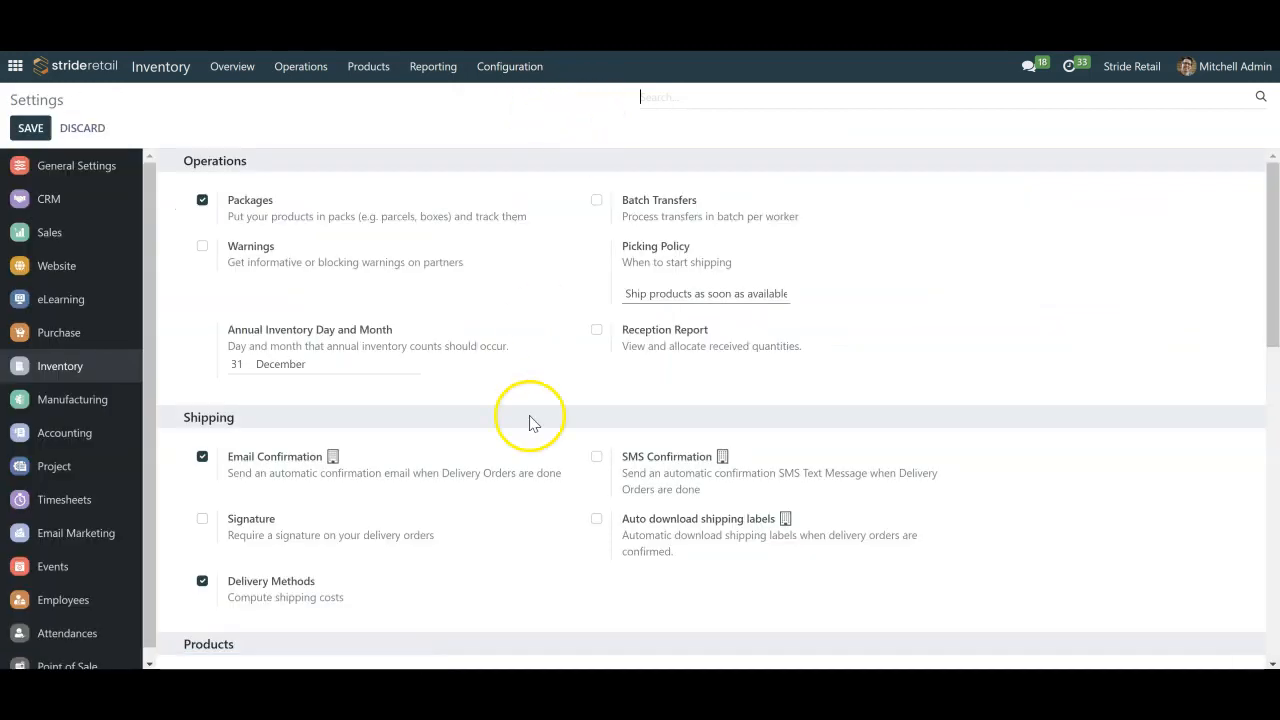
Find the Landed Costs option by searching the settings for "land", and save the settings with it enabled
scroll(408, 371, down, 7)
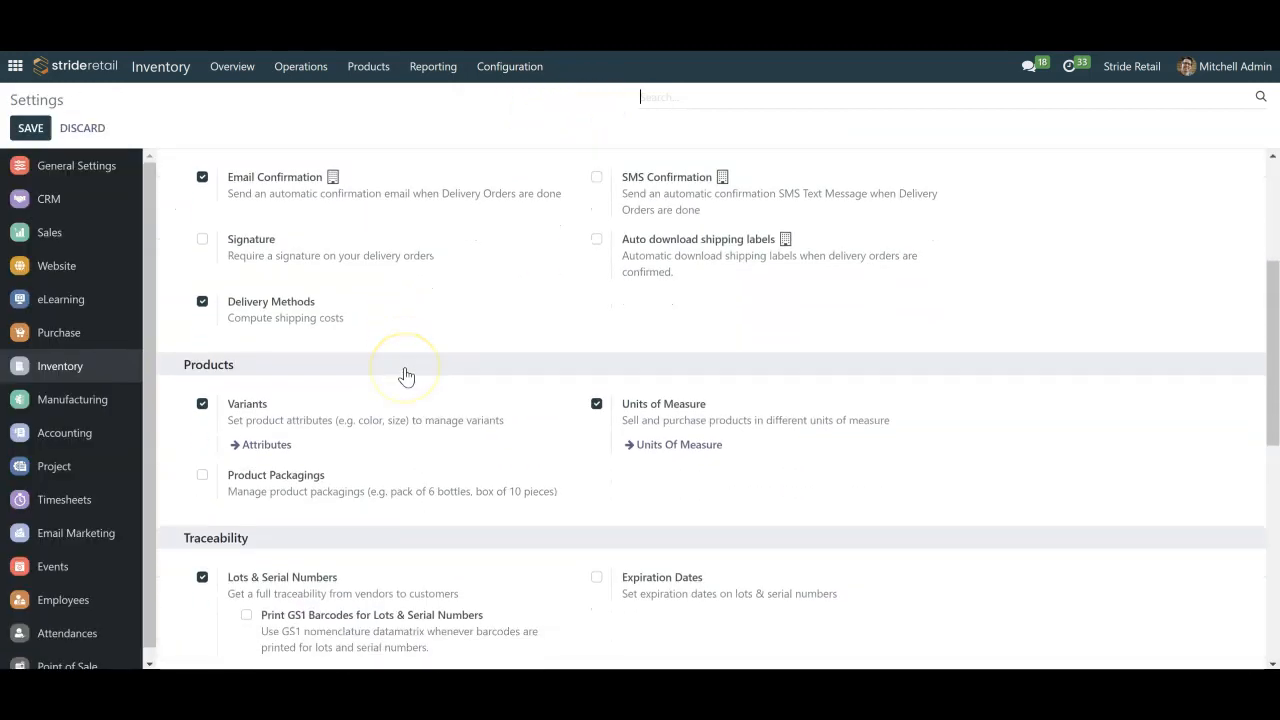
scroll(406, 368, down, 1)
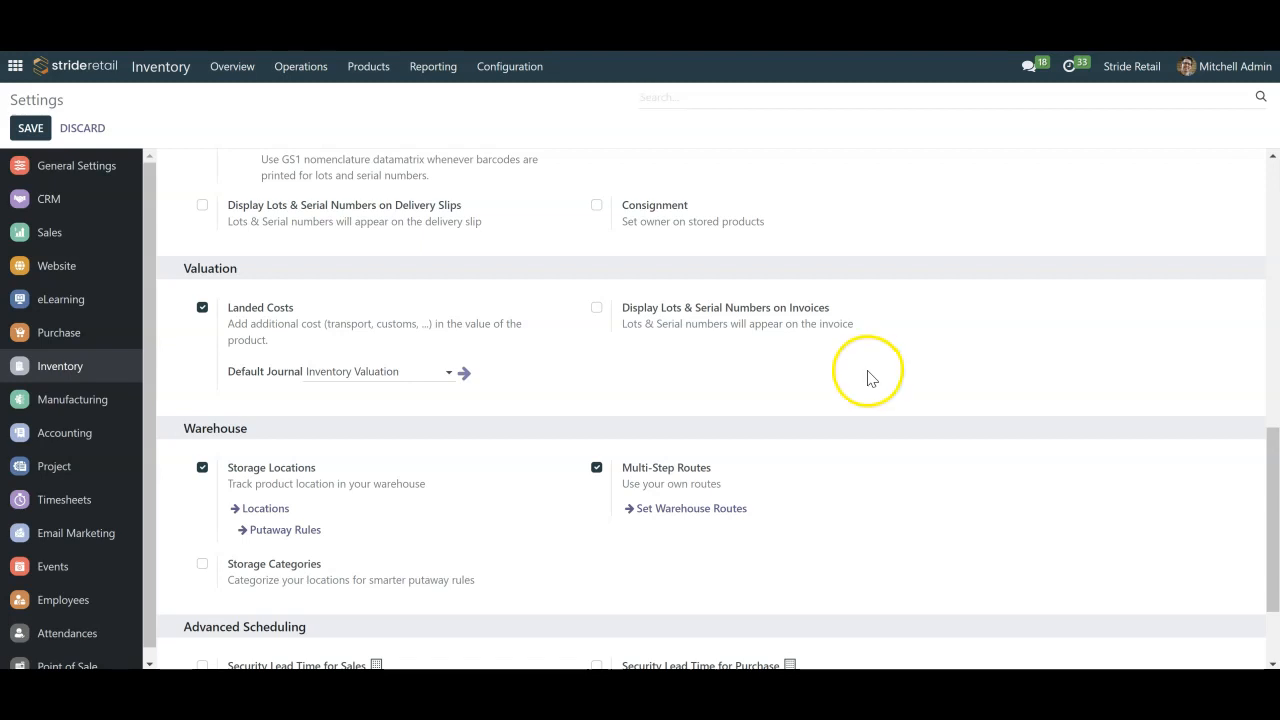
click(709, 103)
text(land)
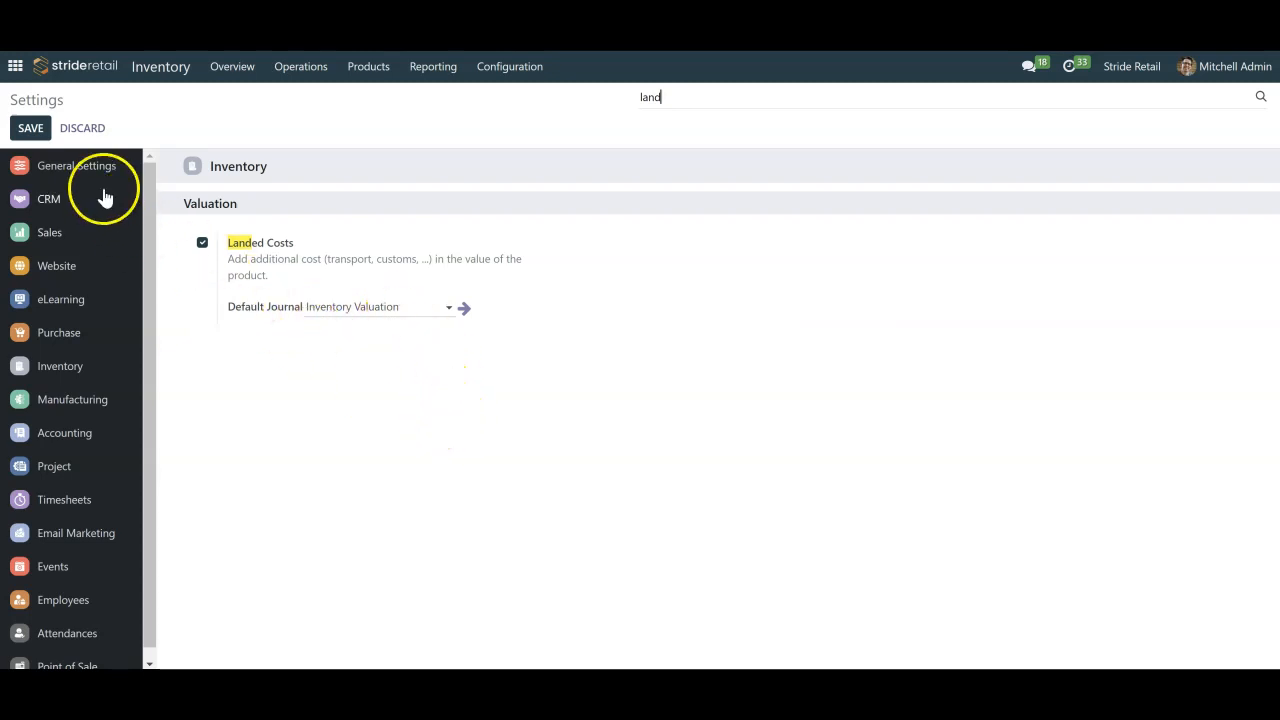
click(30, 129)
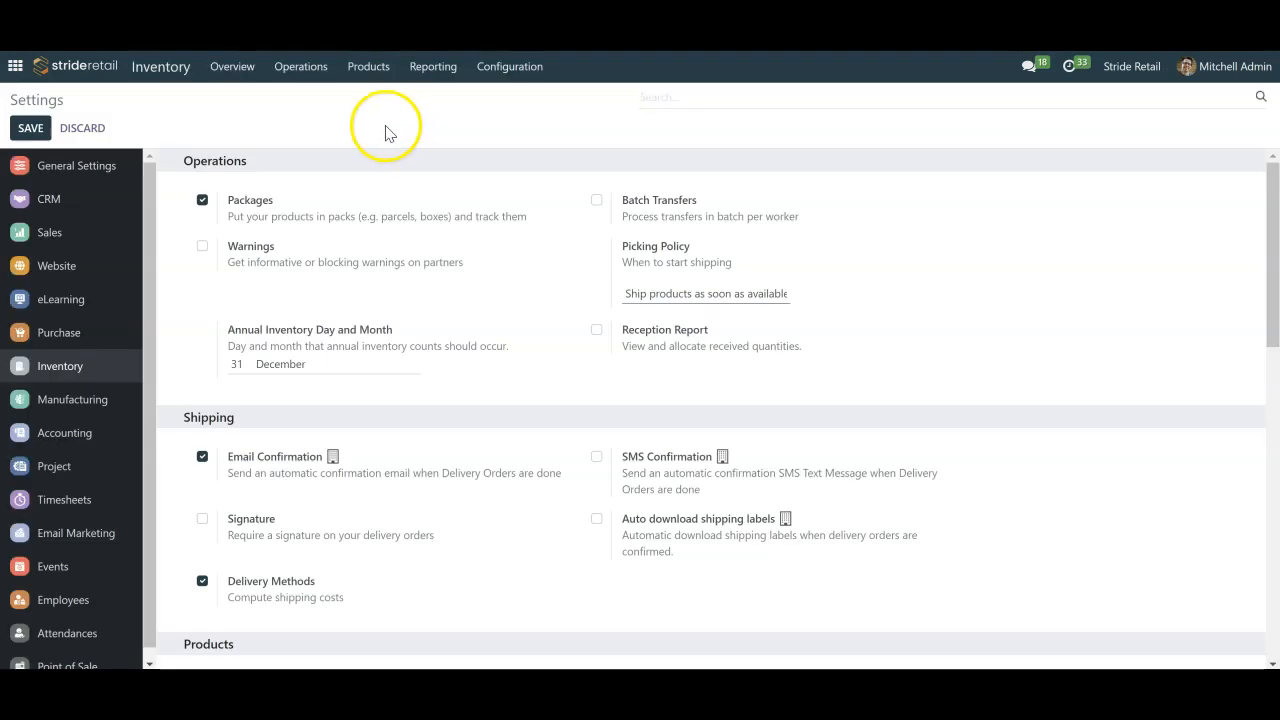
Create a new product named "Land Cost - Shipping" with the product type Service
click(379, 68)
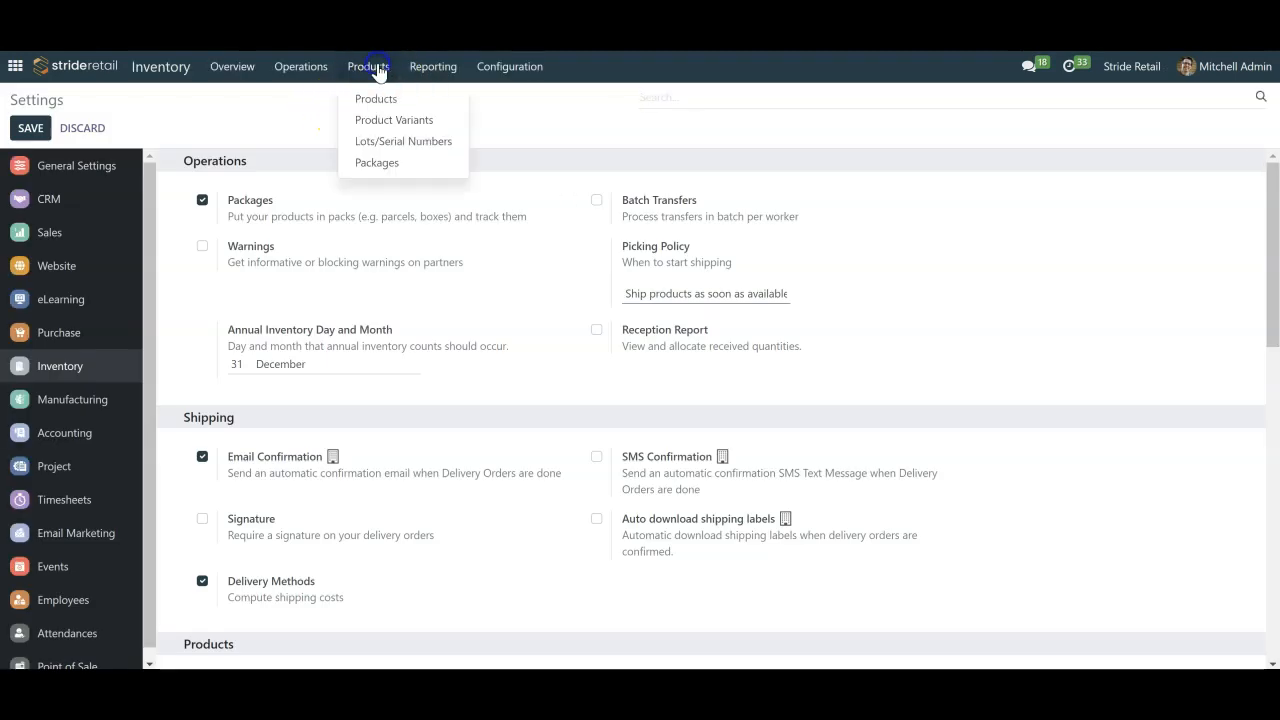
click(375, 97)
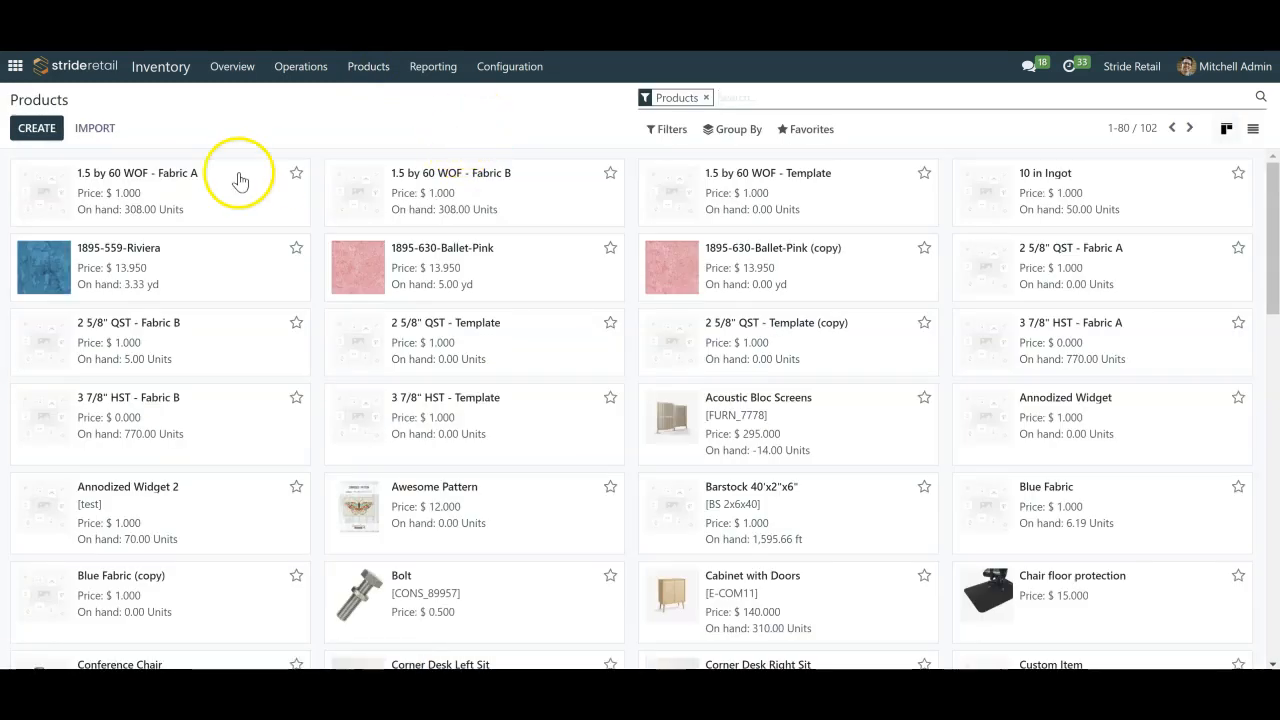
click(36, 138)
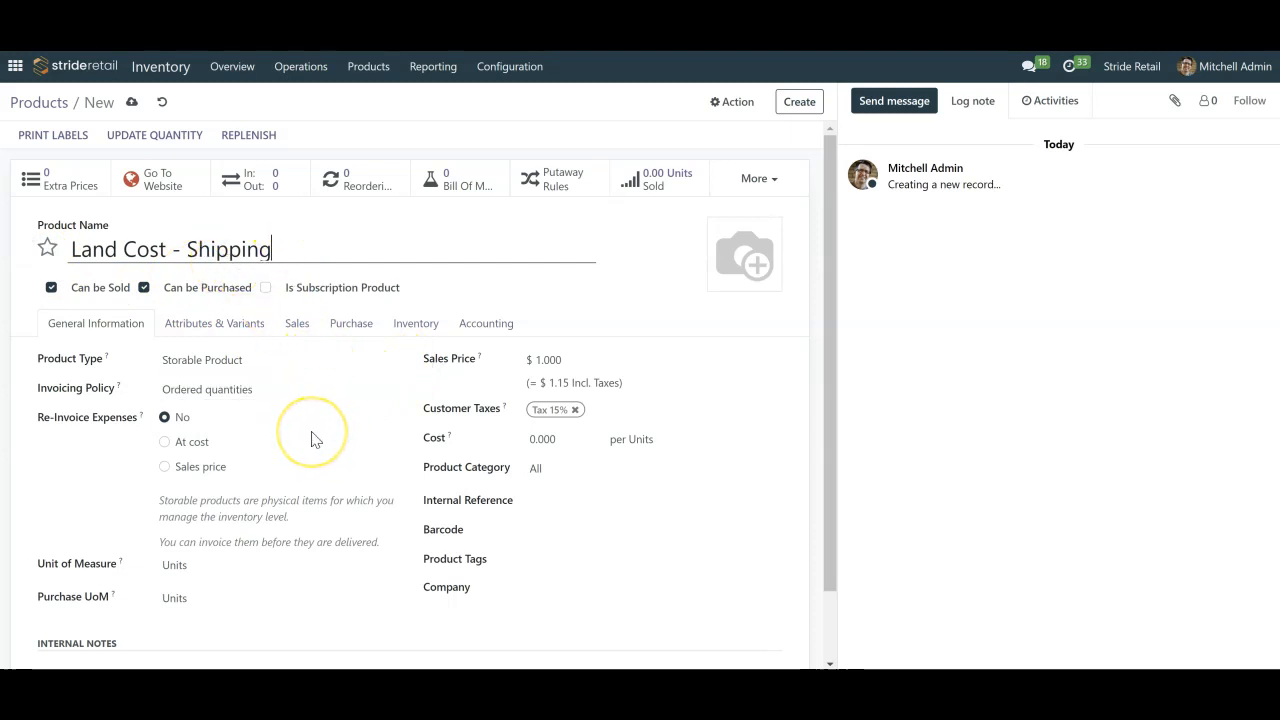
click(245, 355)
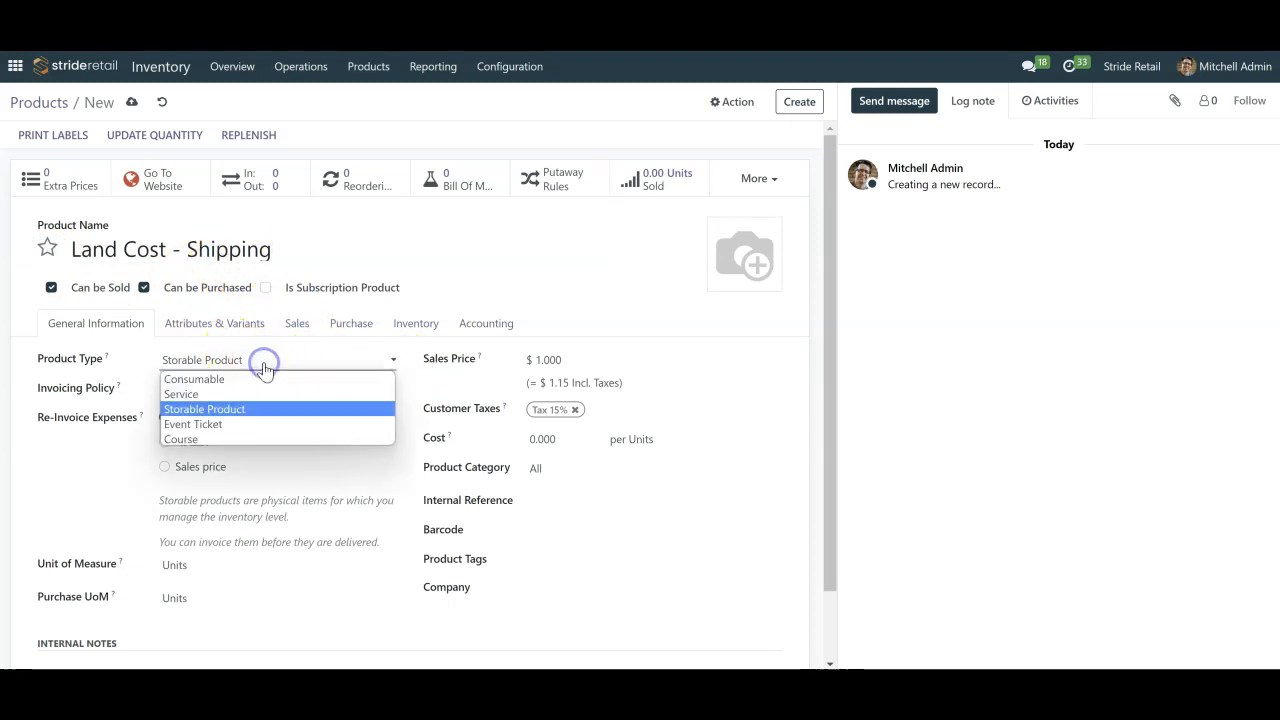
click(194, 395)
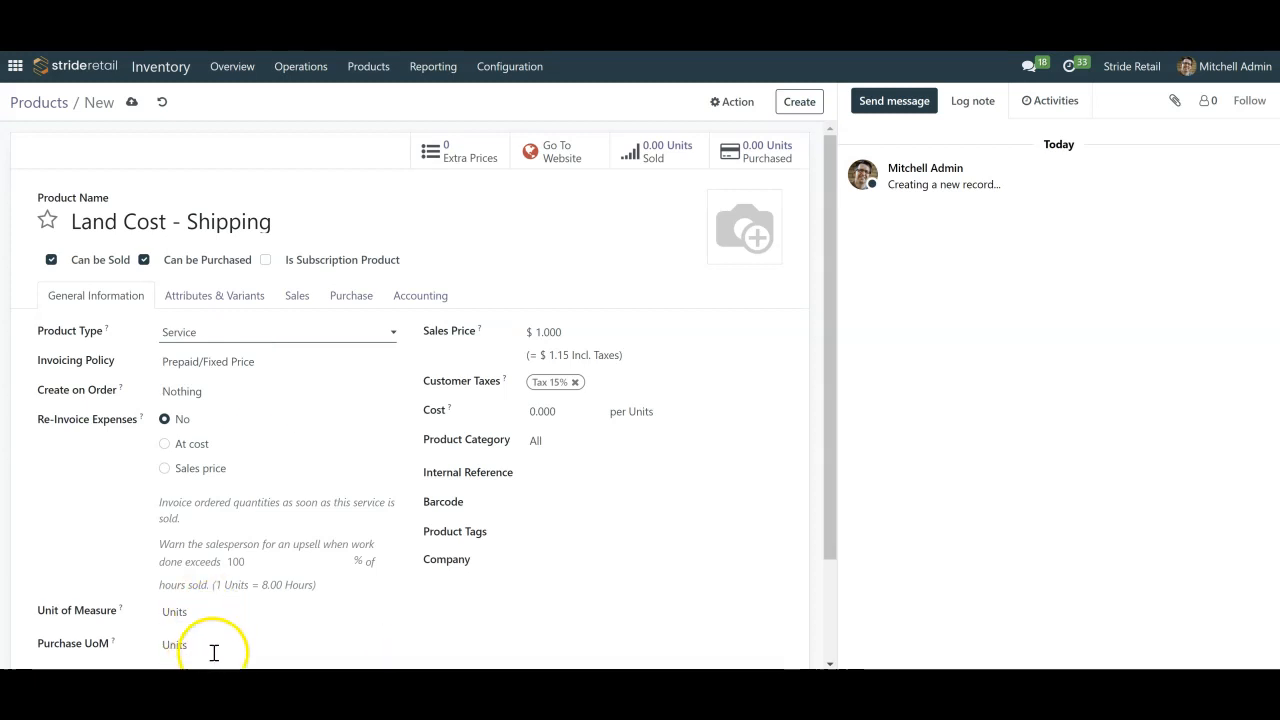
Mark the product as a landed cost in its purchase details and remove the Purchase Tax 15% vendor tax
click(300, 296)
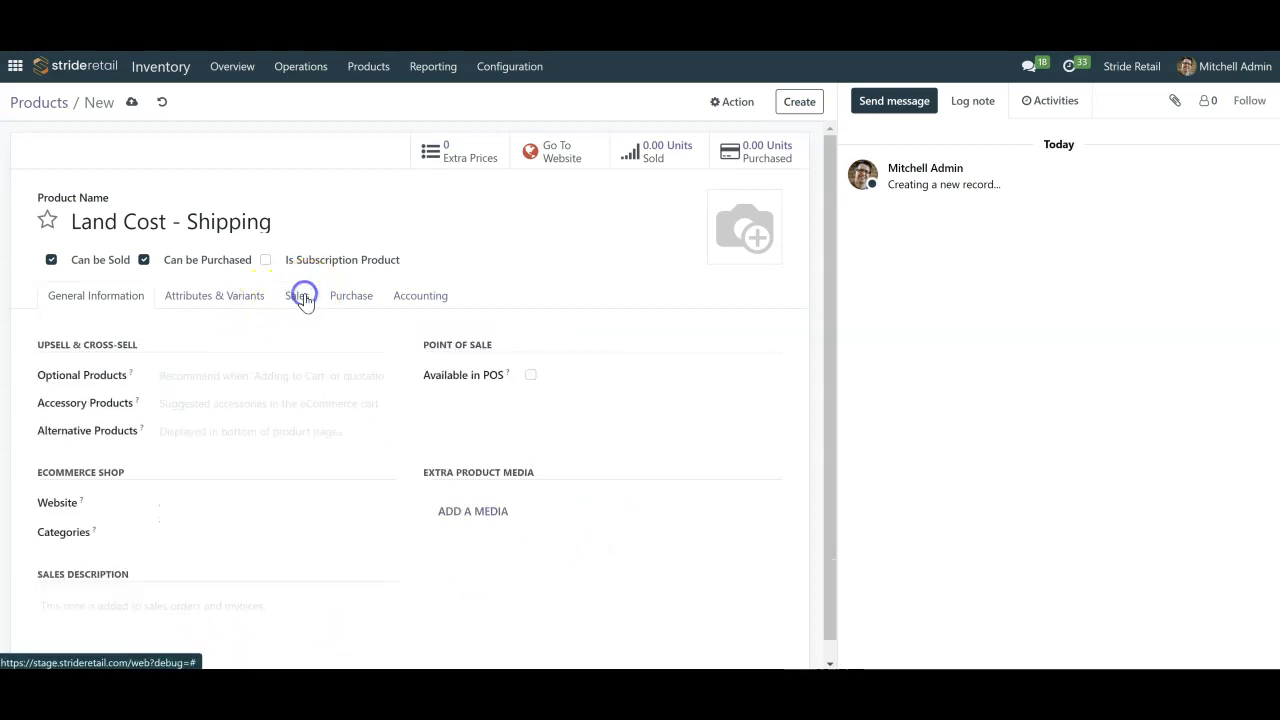
click(358, 297)
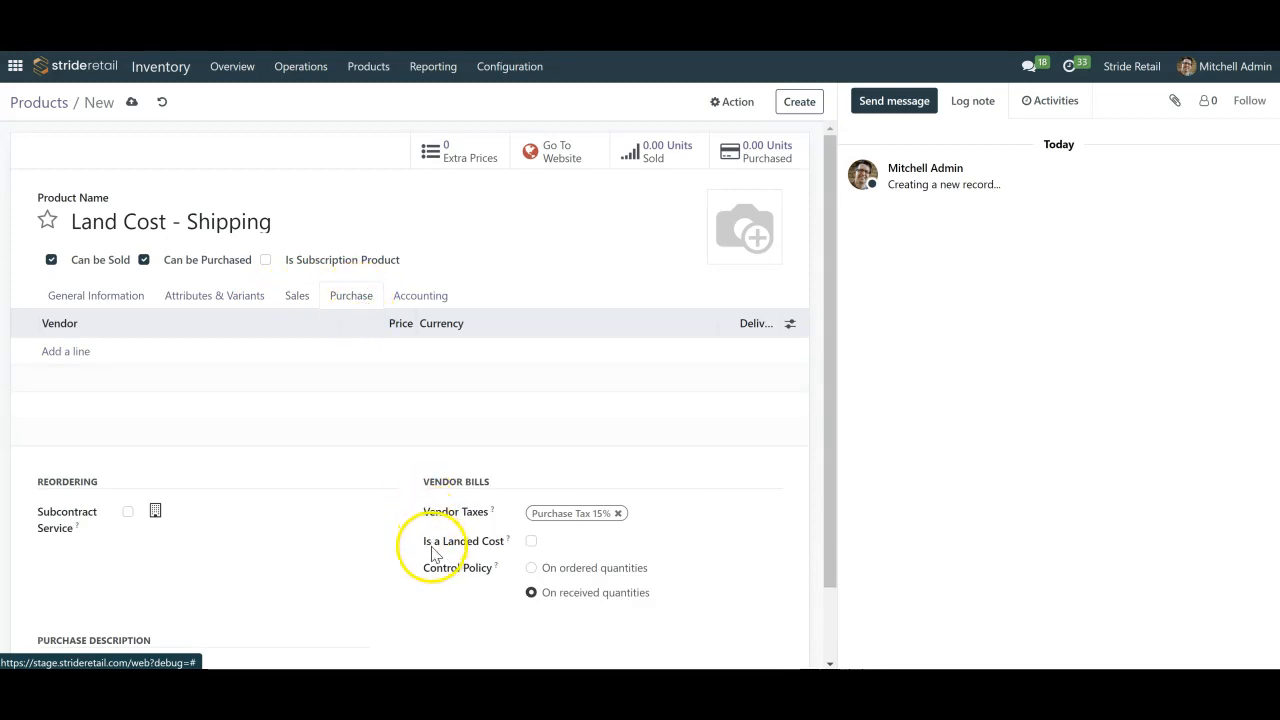
scroll(493, 527, down, 1)
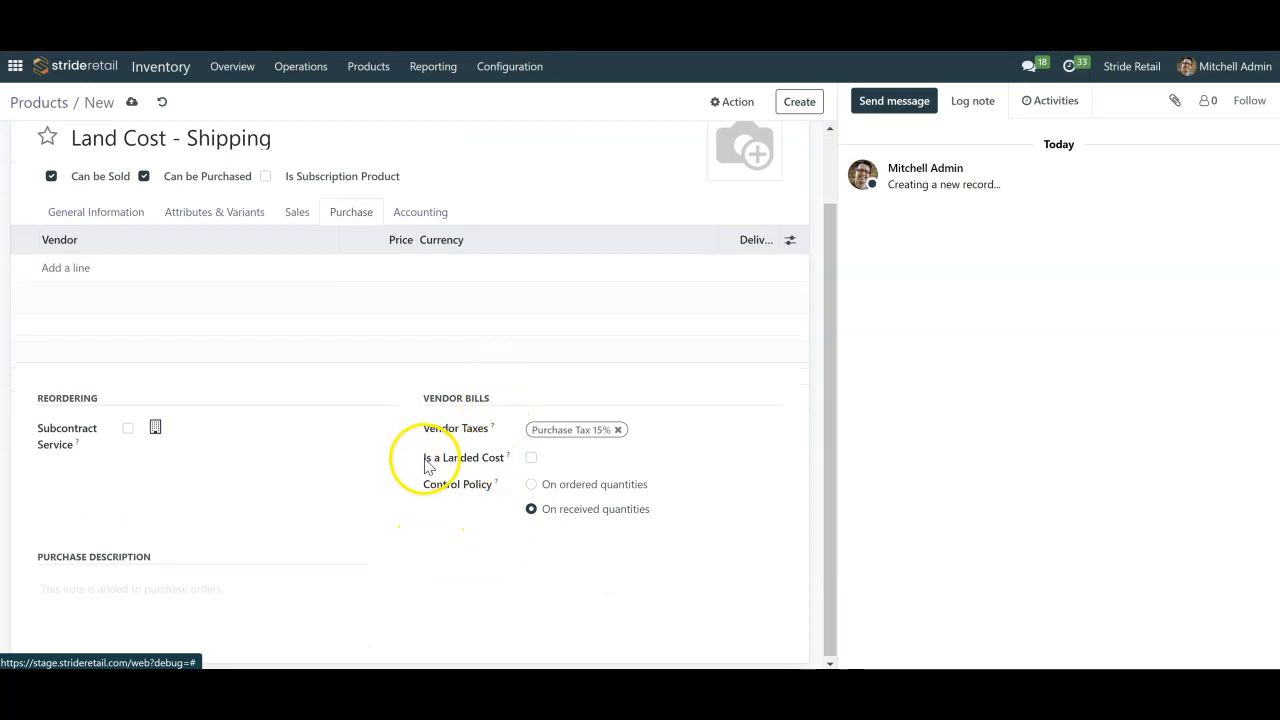
click(531, 458)
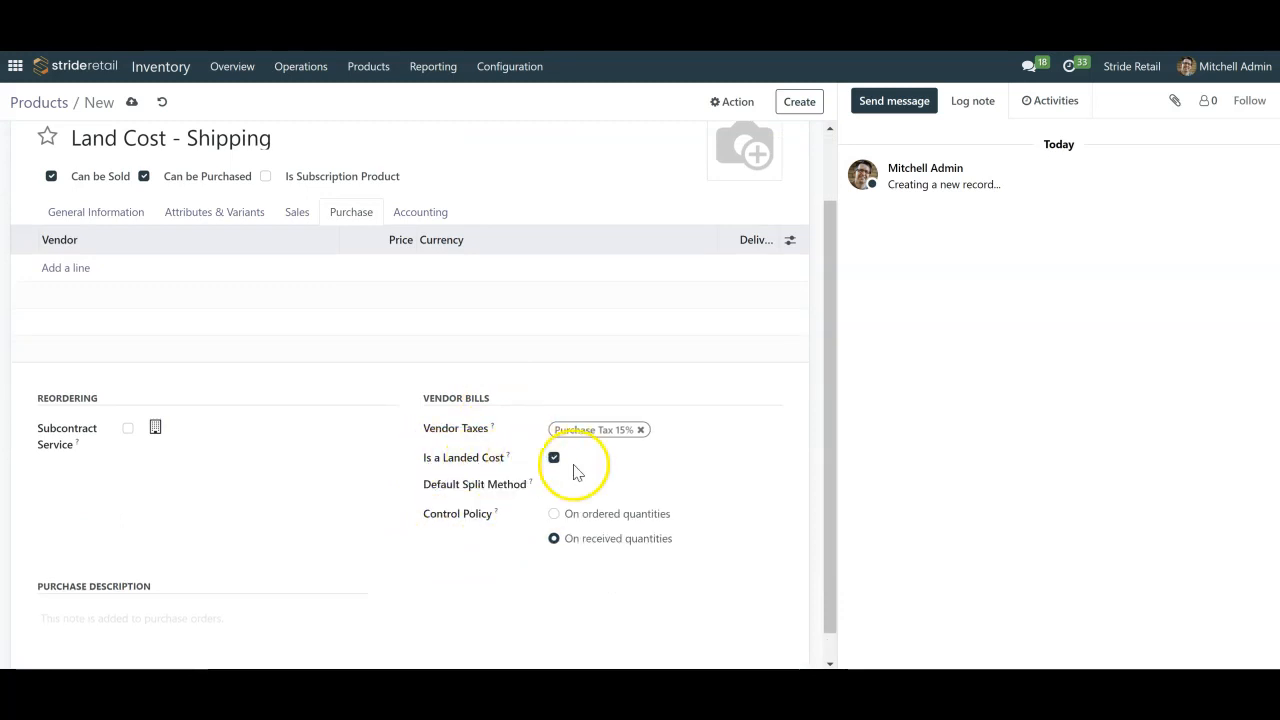
click(641, 430)
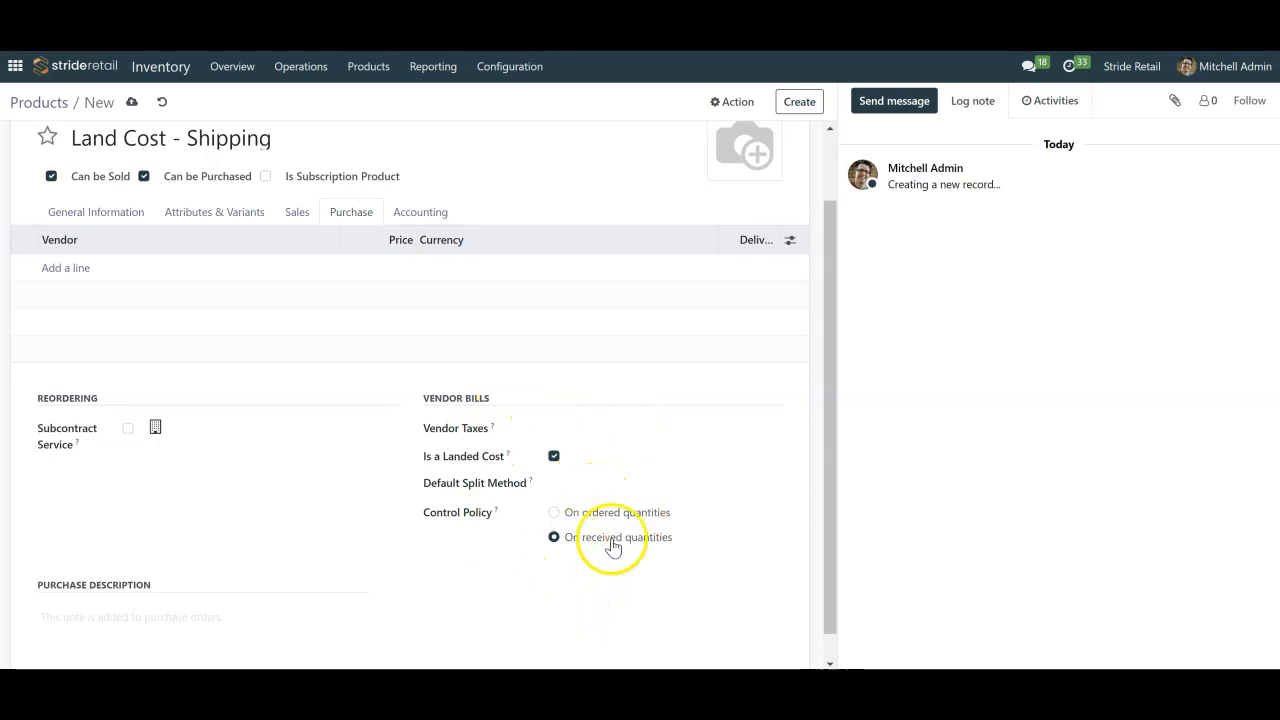
Set the product's control policy to On received quantities, review its general and purchase details, and save it
click(553, 513)
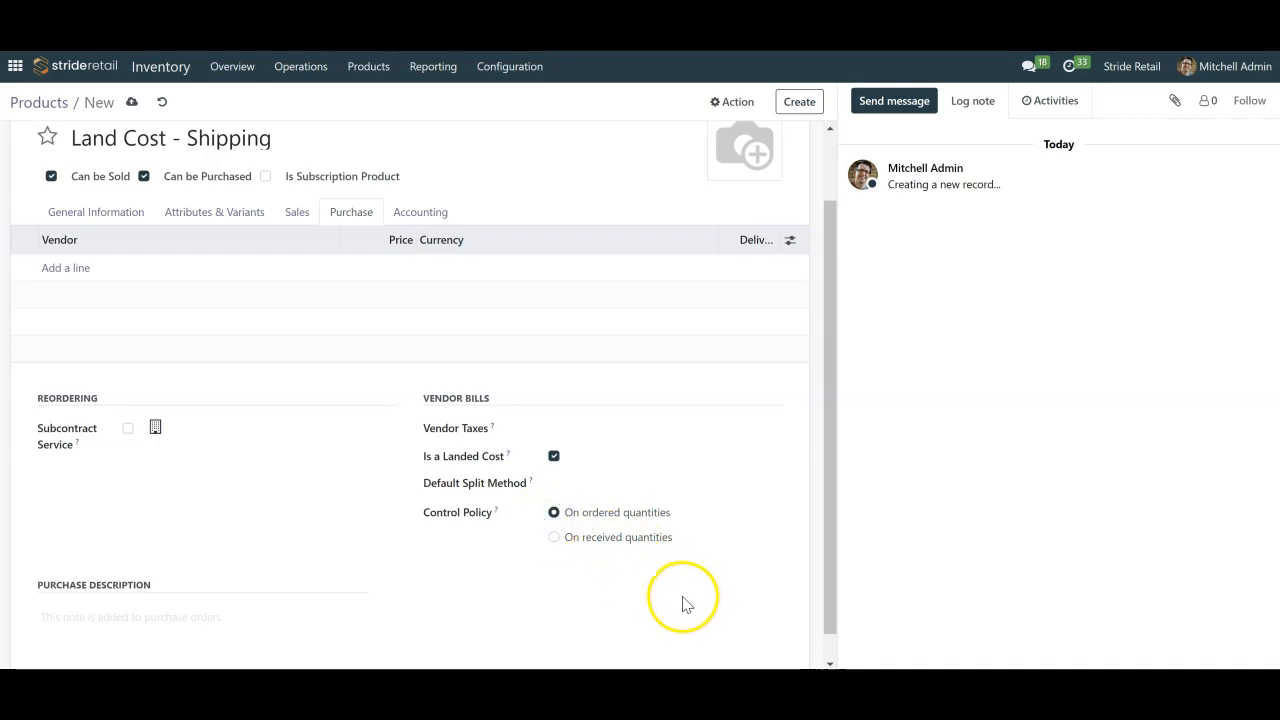
click(555, 539)
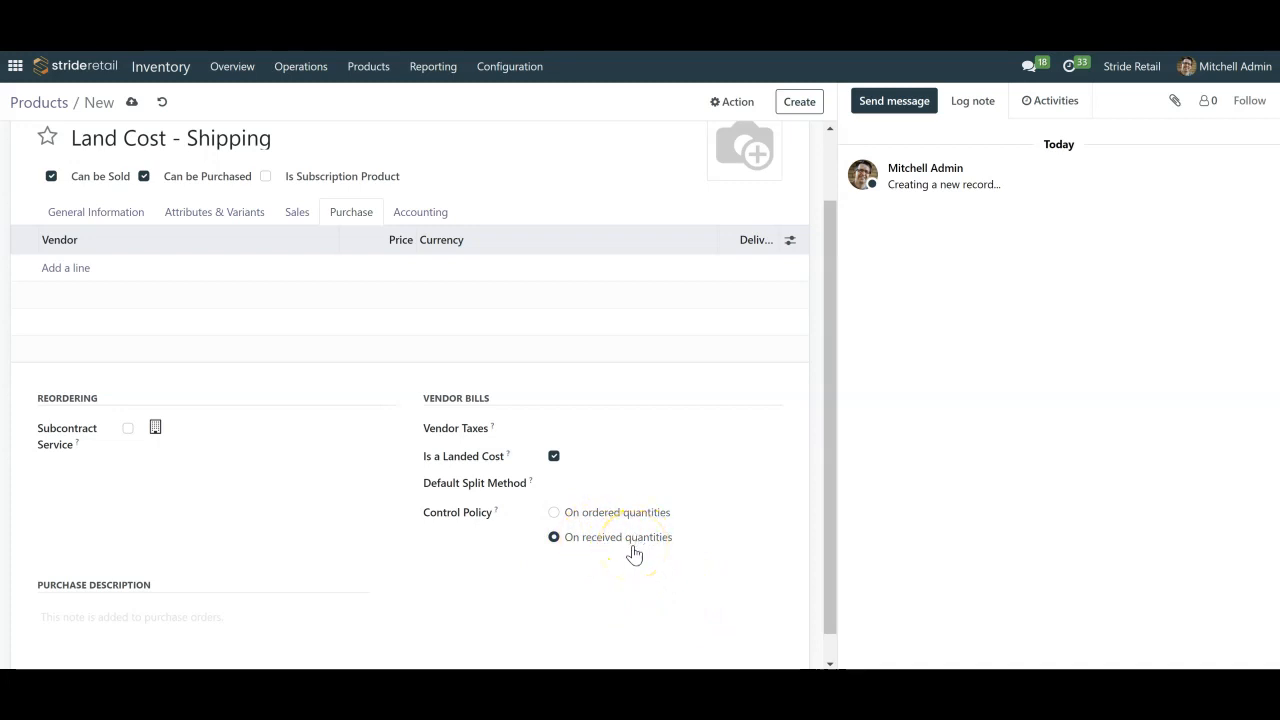
scroll(632, 553, up, 2)
click(78, 296)
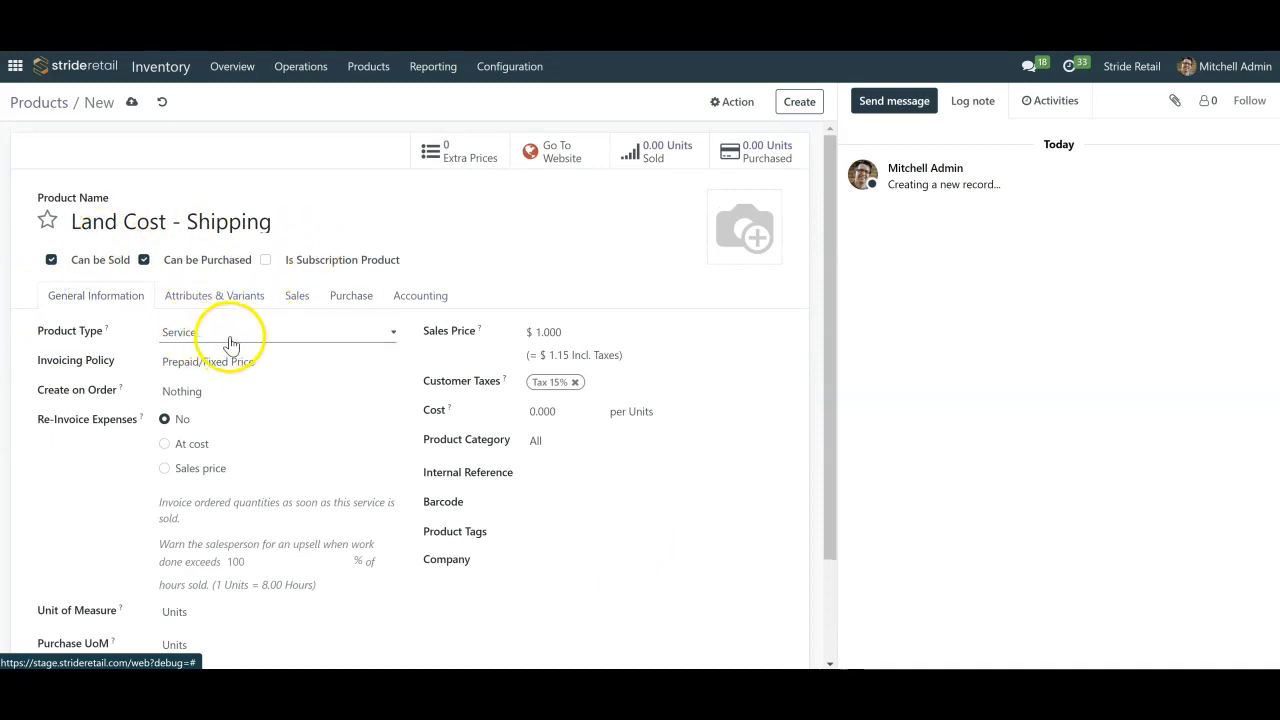
click(342, 300)
scroll(531, 500, down, 2)
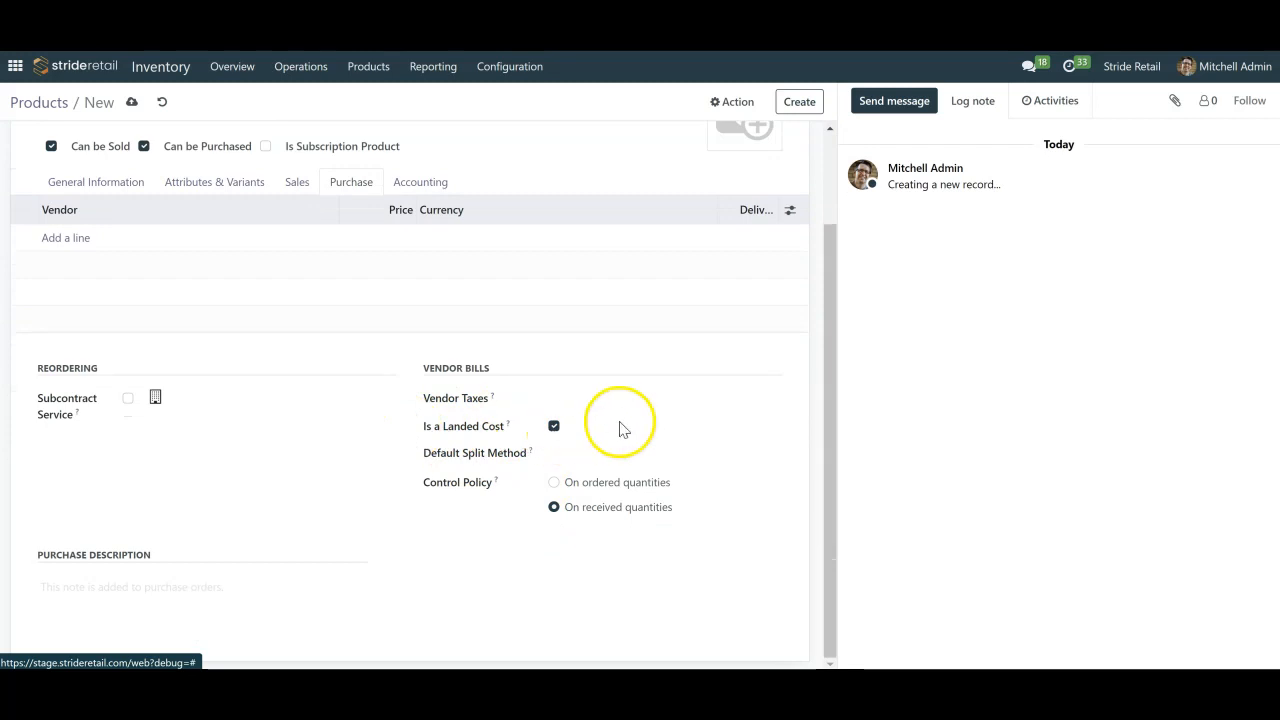
scroll(620, 430, up, 2)
click(131, 102)
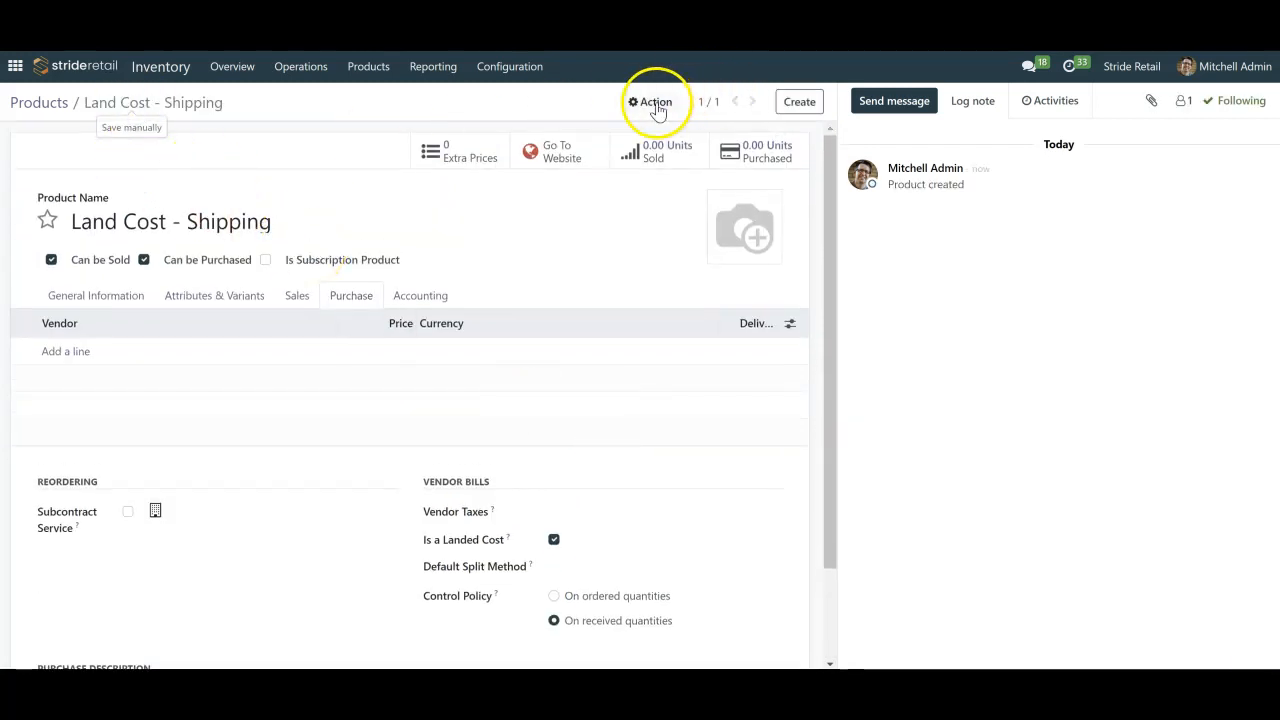
Duplicate the Land Cost - Shipping product and rename the copy "Land Cost - Duties"
click(655, 103)
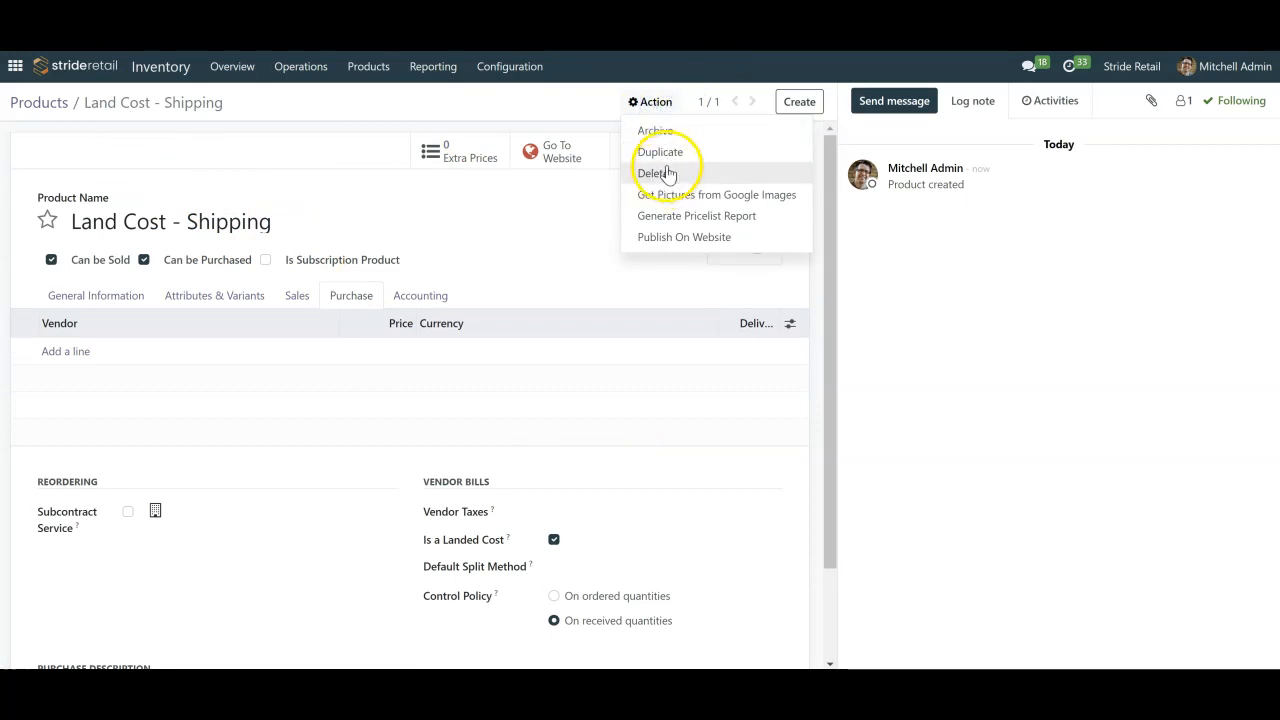
click(656, 152)
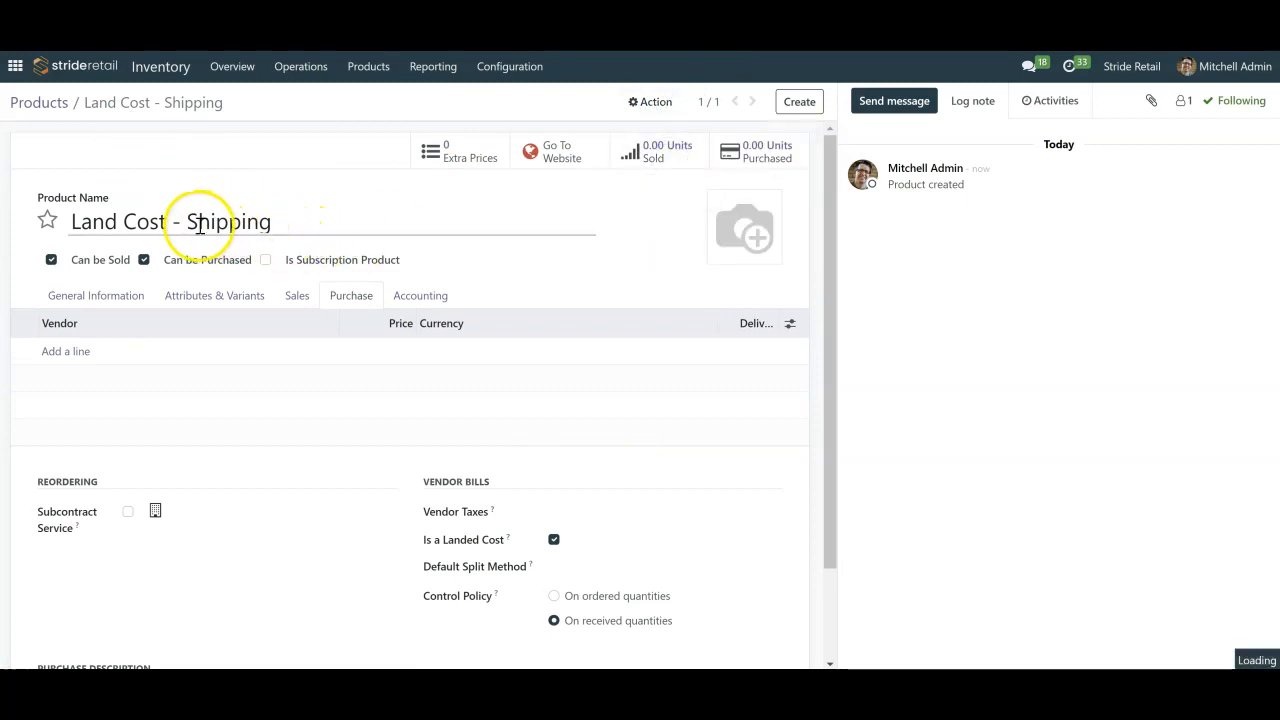
drag(186, 221, 398, 223)
text(Duties)
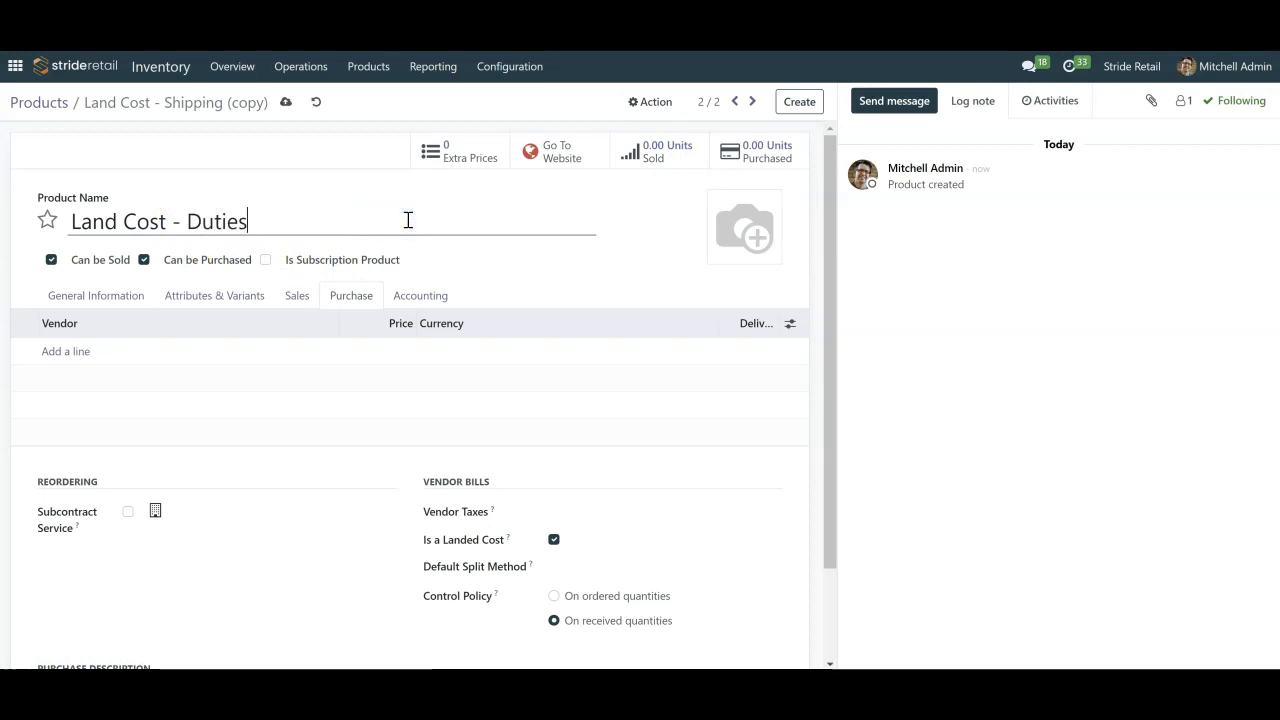
Disable Can be Sold for the Land Cost - Duties product and save it
click(100, 296)
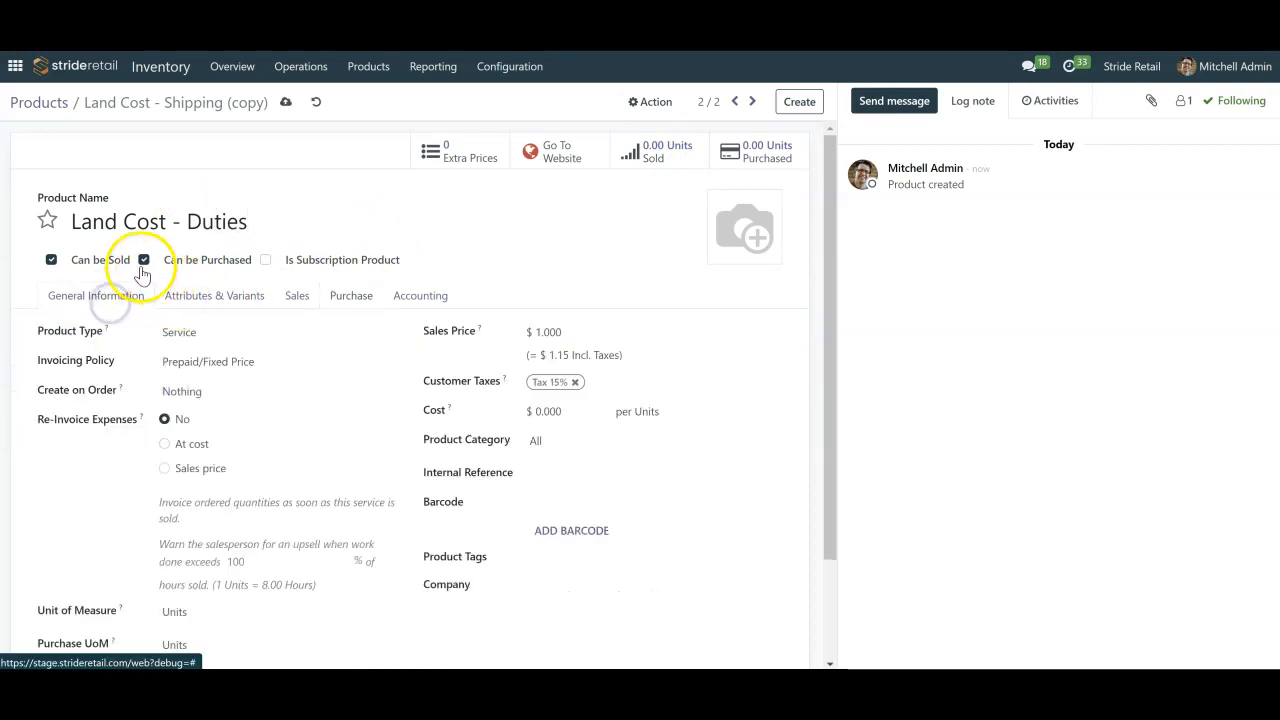
click(50, 262)
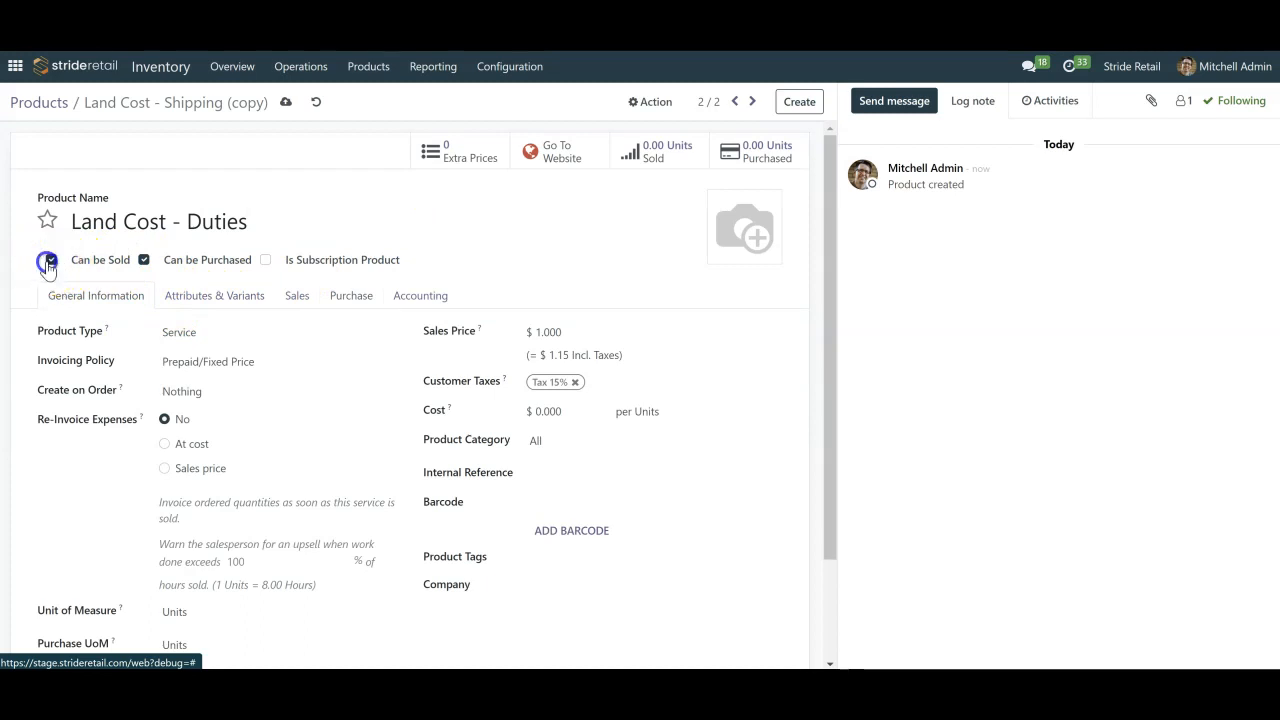
click(285, 102)
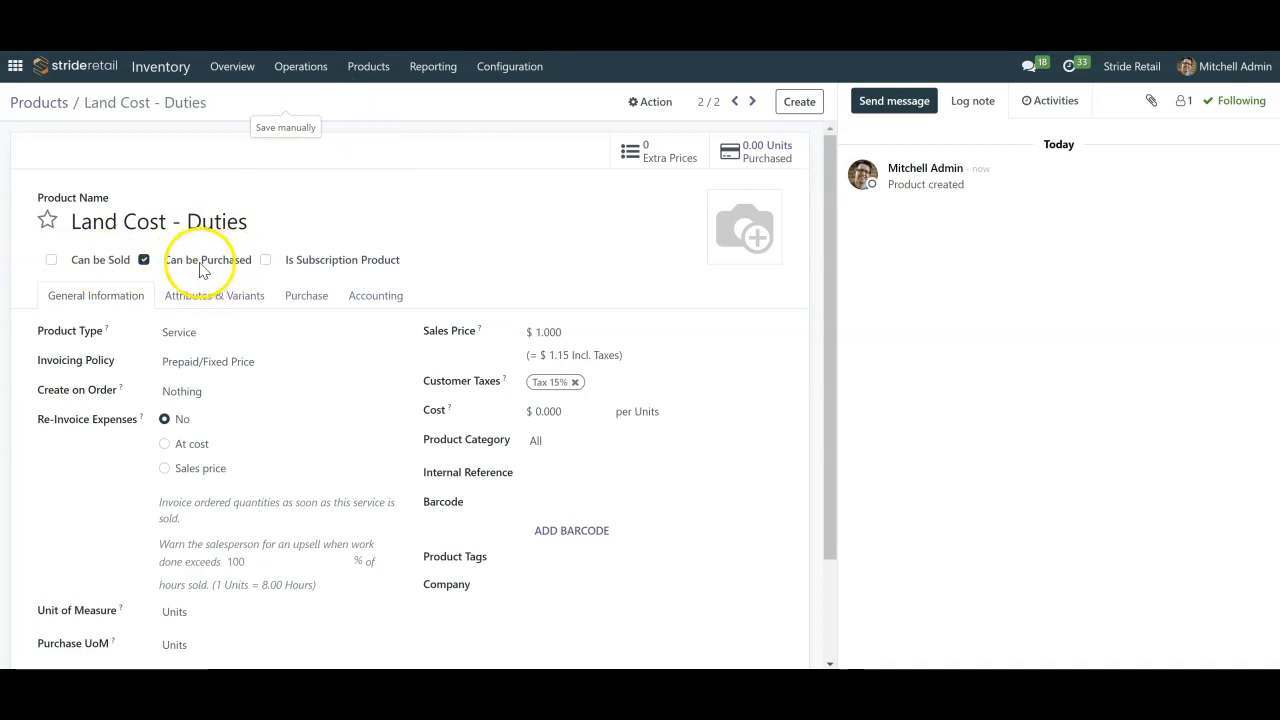
Search the product list for "land" without the Products filter, and open Land Cost - Duties followed by the Land Cost - Shipping record
click(57, 100)
text(land)
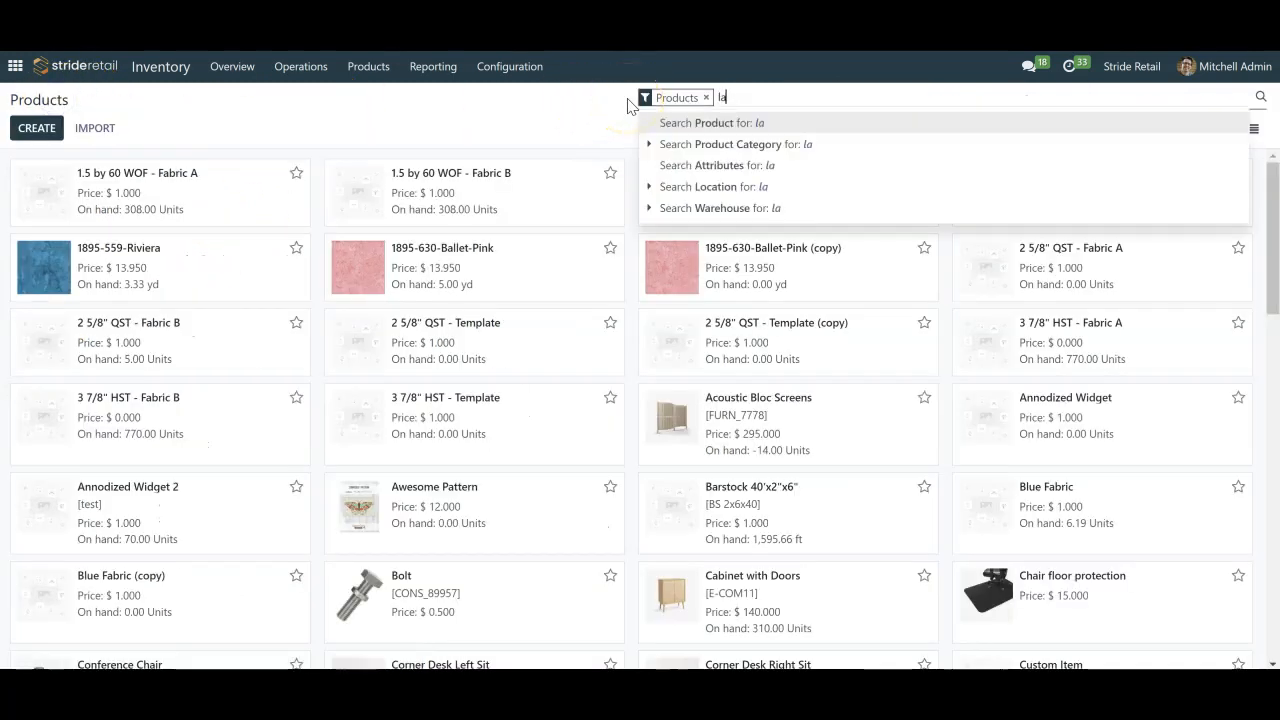
key(Return)
click(705, 97)
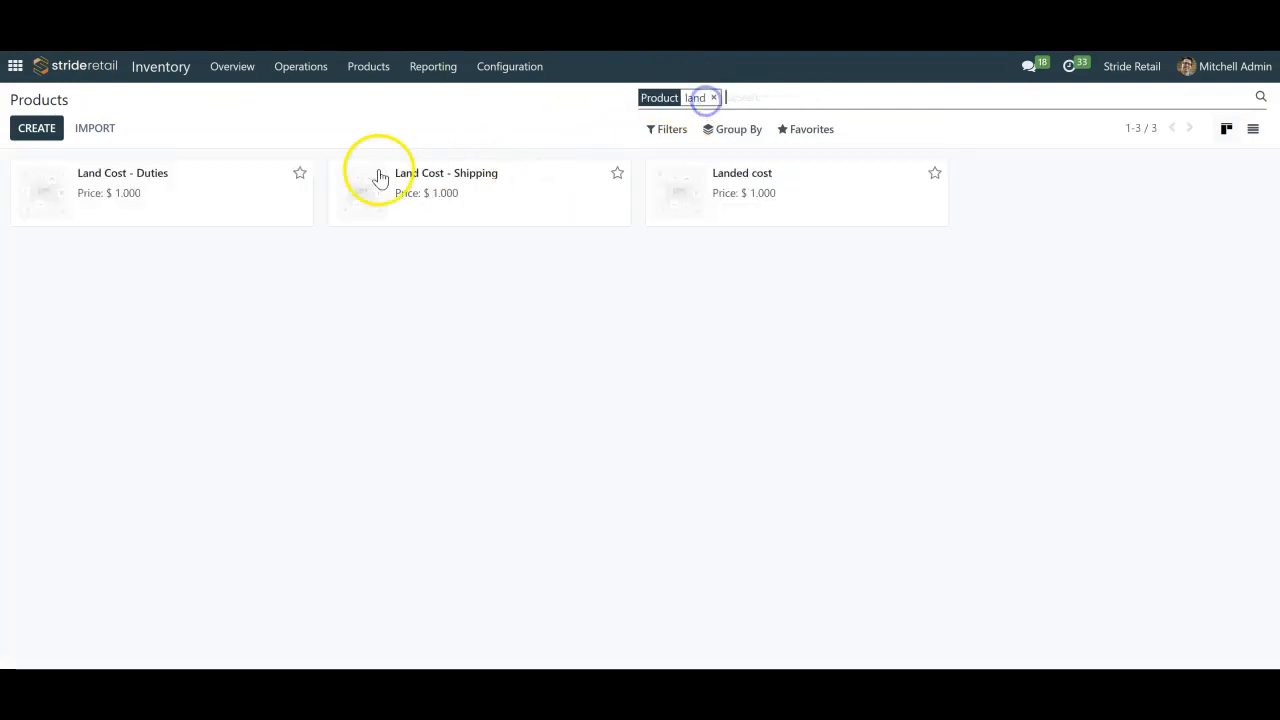
click(241, 213)
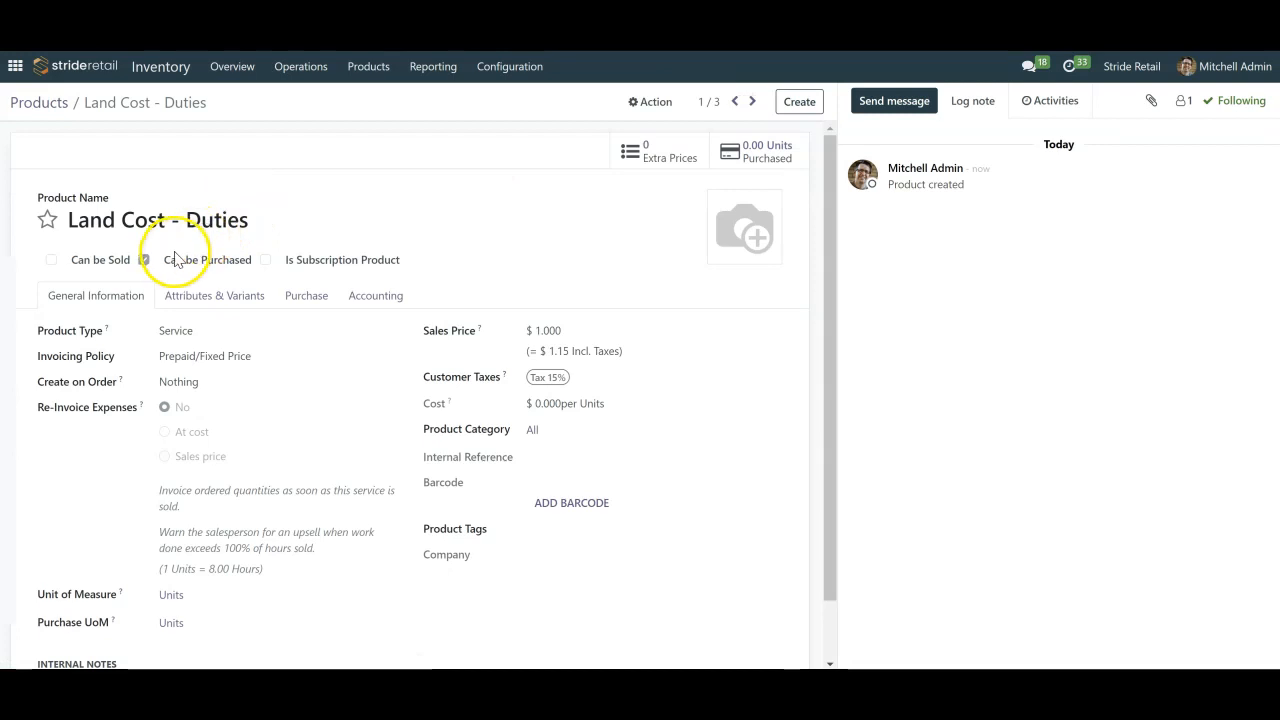
click(754, 102)
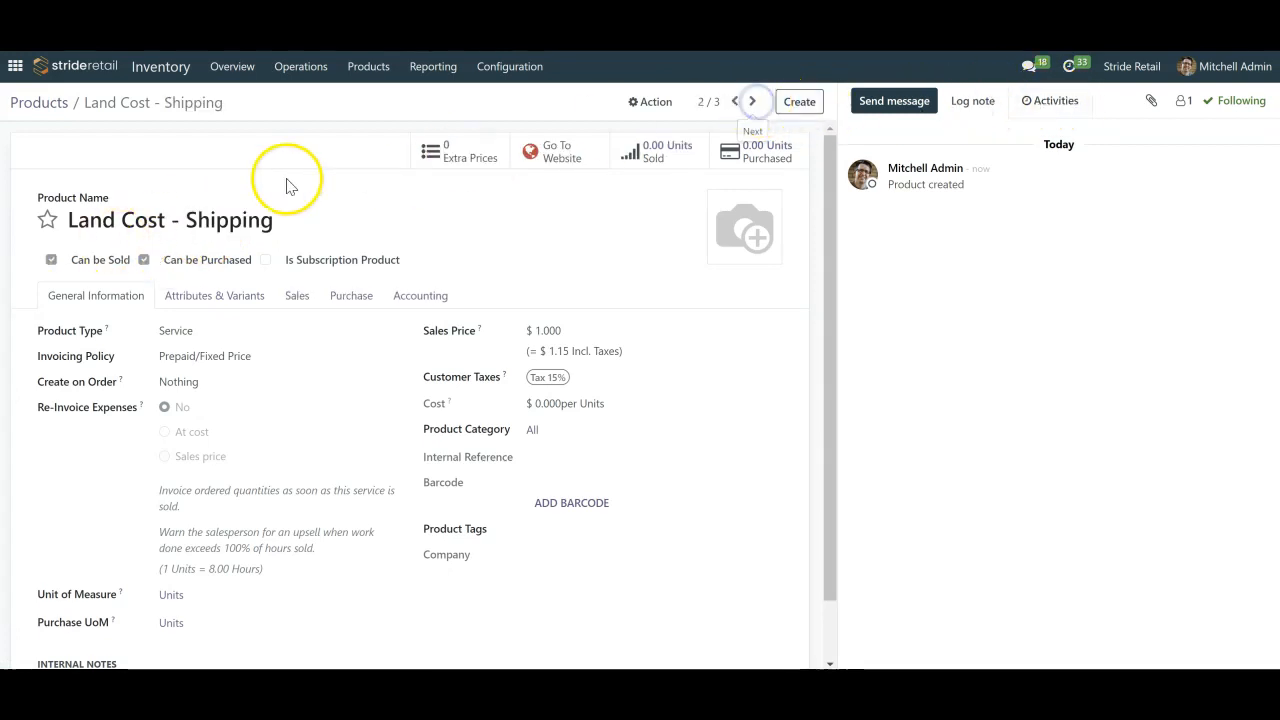